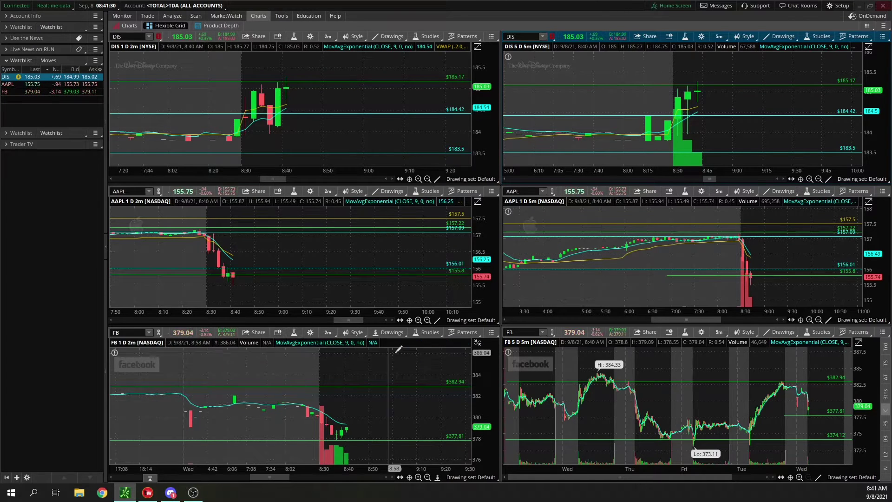
Zoom the AAPL 2-minute chart into 8:16–8:58, then widen it to about 7:20–9:18
{"action": "left_click_drag", "start_coordinate": [180, 284], "coordinate": [281, 277]}
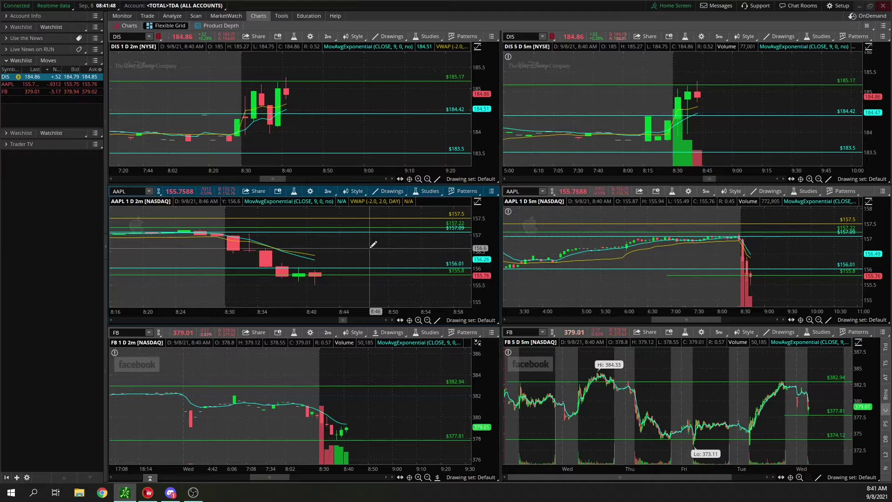
{"action": "left_click_drag", "start_coordinate": [371, 246], "coordinate": [159, 281]}
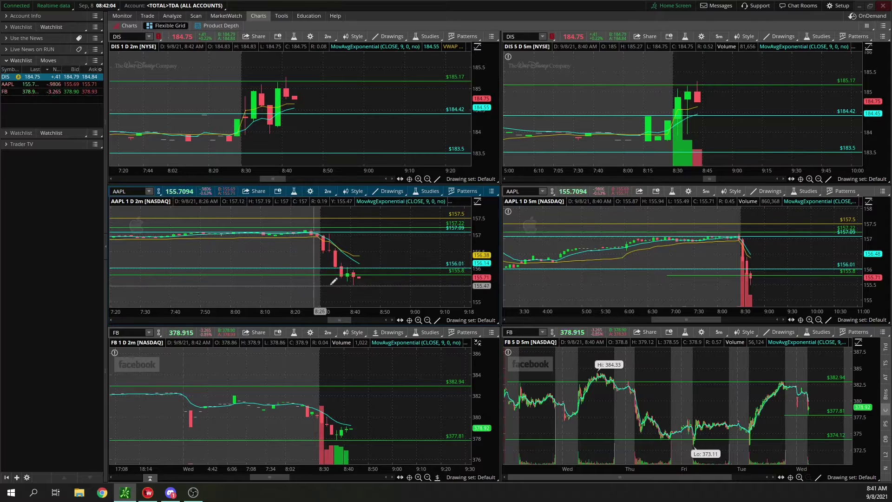
Zoom the AAPL 2m chart onto the move from 8:14 onward and pan the FB 2m chart's time range
{"action": "scroll", "coordinate": [348, 274], "scroll_direction": "up", "scroll_amount": 3}
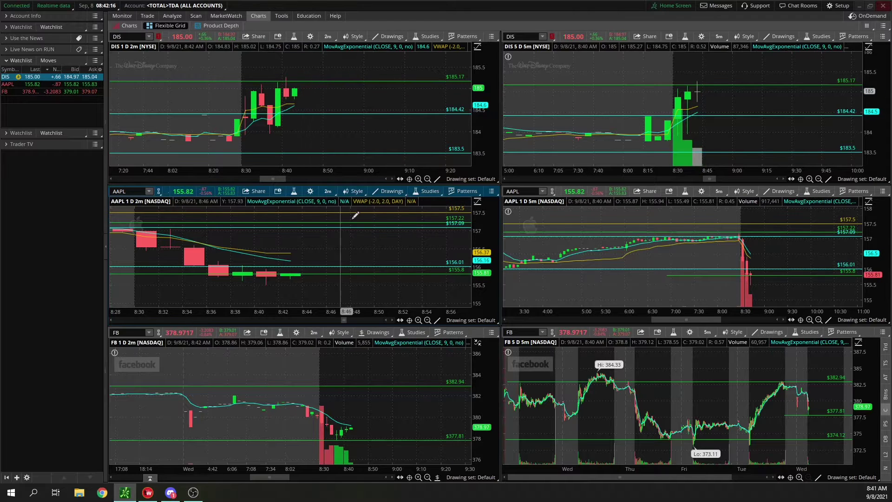
{"action": "scroll", "coordinate": [372, 238], "scroll_direction": "down", "scroll_amount": 5}
{"action": "scroll", "coordinate": [416, 263], "scroll_direction": "up", "scroll_amount": 5}
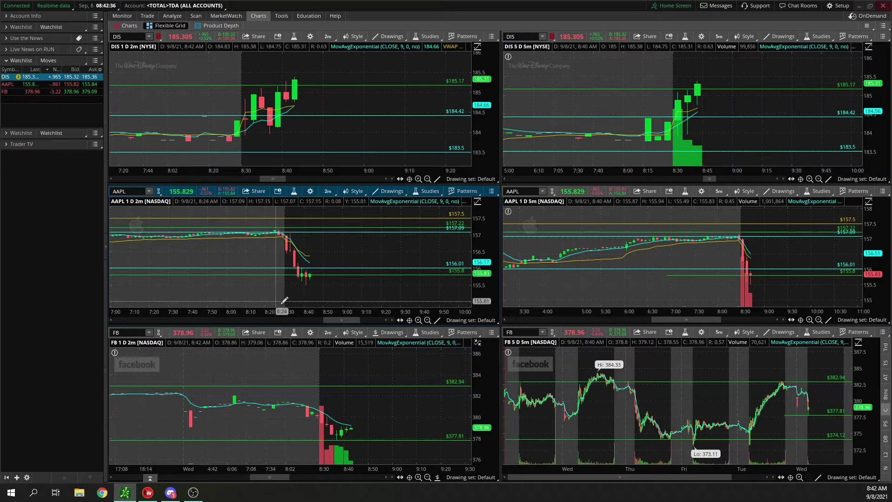
{"action": "left_click_drag", "start_coordinate": [254, 284], "coordinate": [343, 284]}
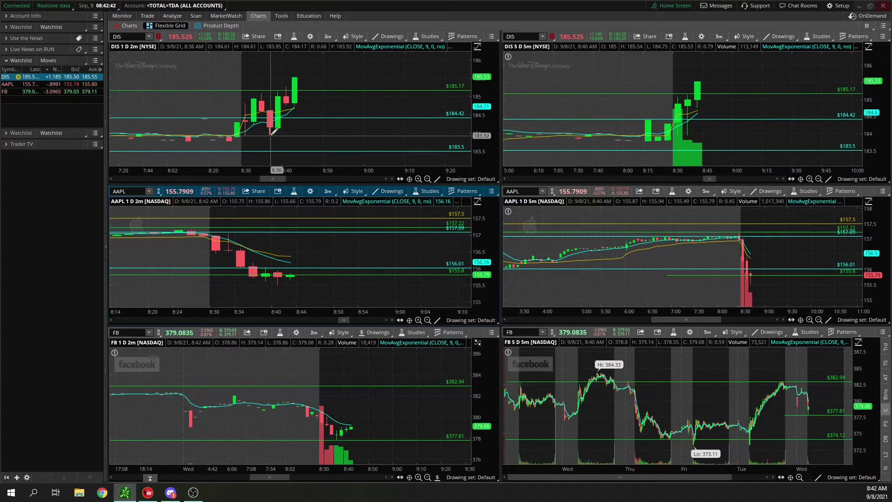
{"action": "left_click_drag", "start_coordinate": [296, 404], "coordinate": [268, 400]}
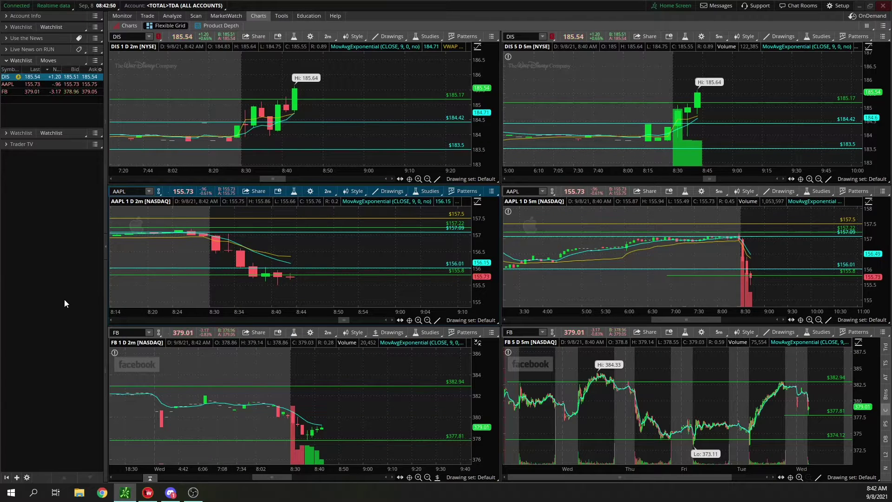
Apply Chart Settings for equities with the volume subgraph shown on the AAPL 2m chart
{"action": "left_click", "coordinate": [311, 192]}
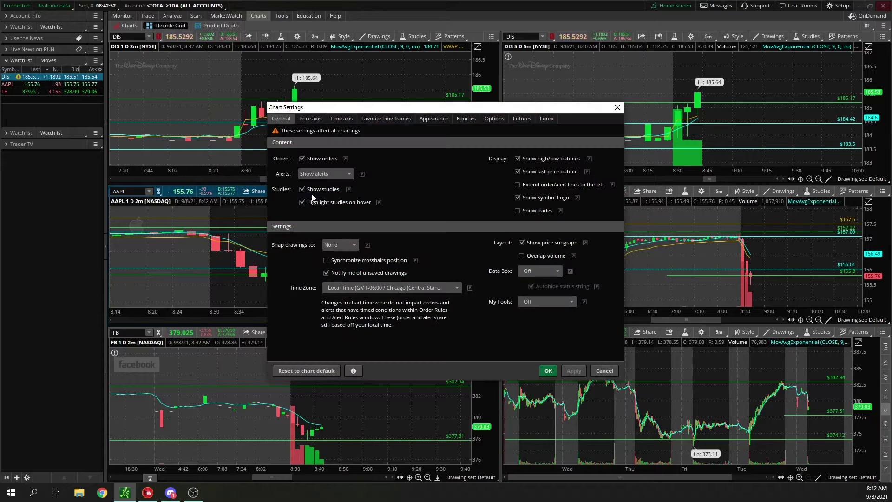
{"action": "left_click", "coordinate": [474, 119]}
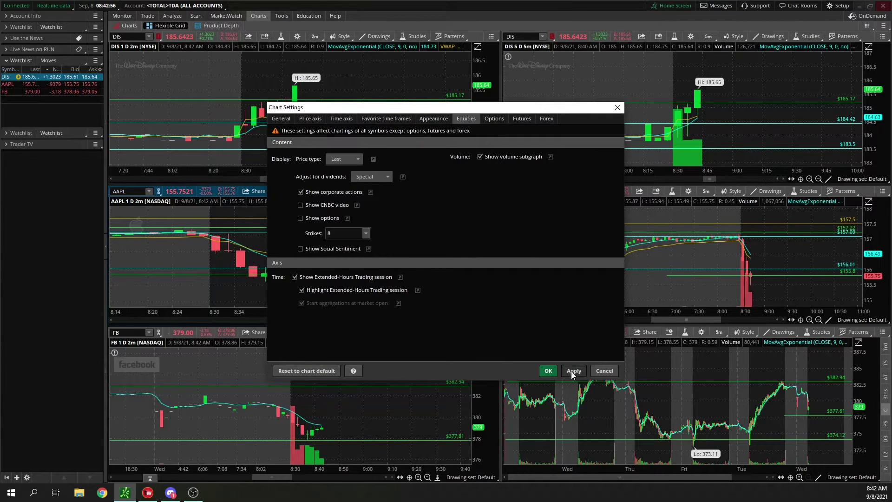
{"action": "left_click", "coordinate": [548, 371]}
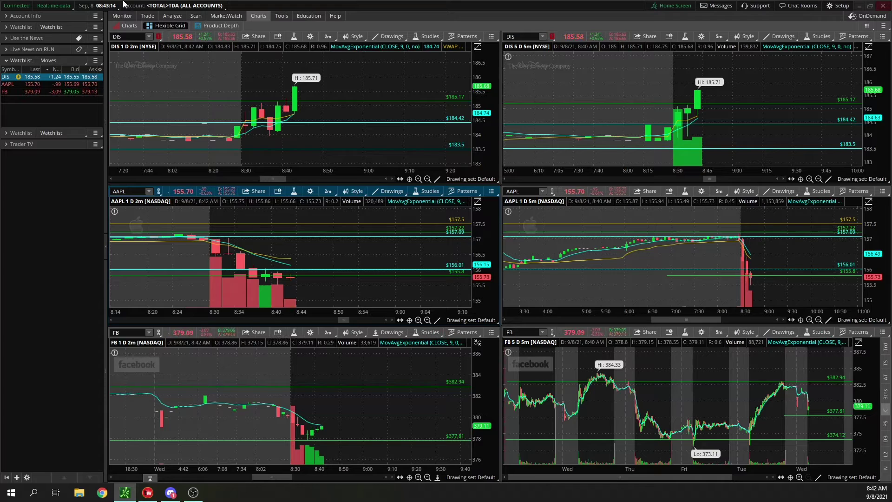
View AAPL in the single indicator chart, then return to the grid with AAPL replacing DIS on top
{"action": "left_click", "coordinate": [130, 25]}
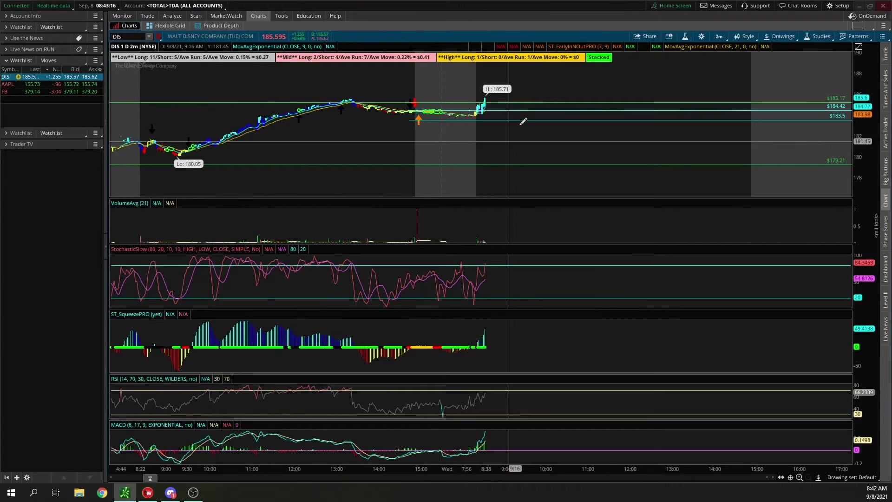
{"action": "left_click", "coordinate": [37, 85]}
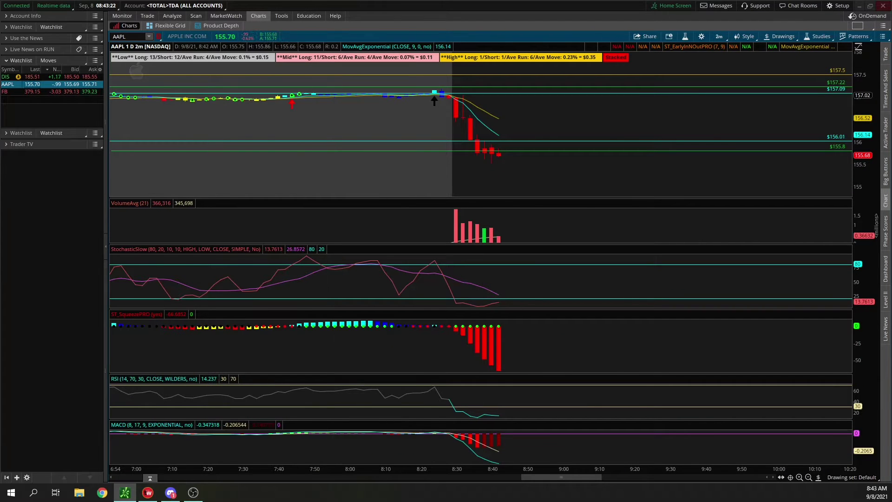
{"action": "left_click", "coordinate": [170, 26]}
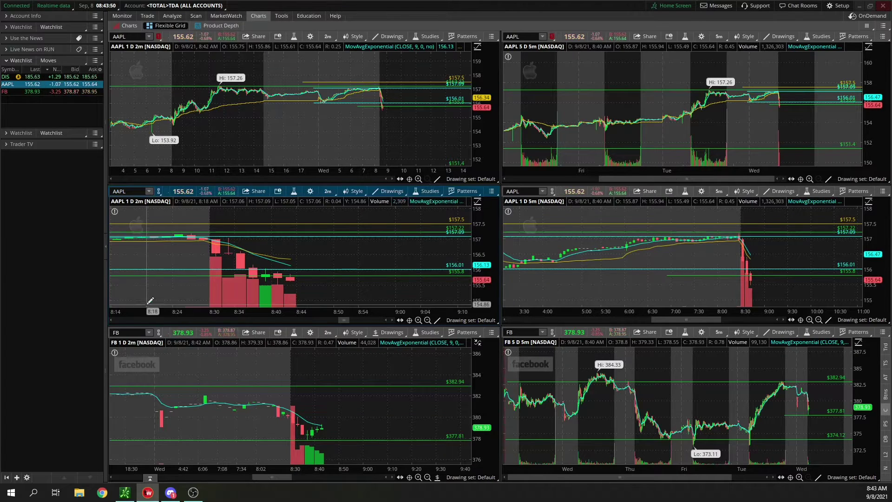
Collapse the left sidebar, glance at the single AAPL chart, and return to the six-chart grid
{"action": "left_click", "coordinate": [105, 302]}
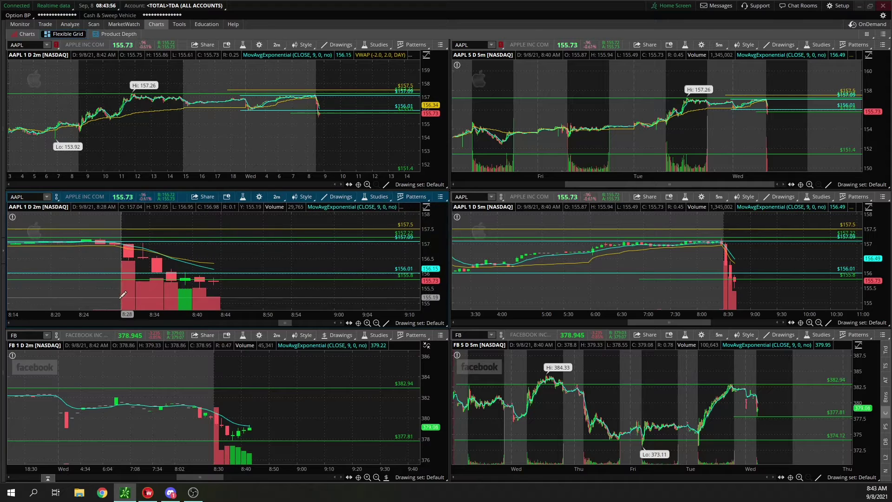
{"action": "left_click", "coordinate": [24, 34]}
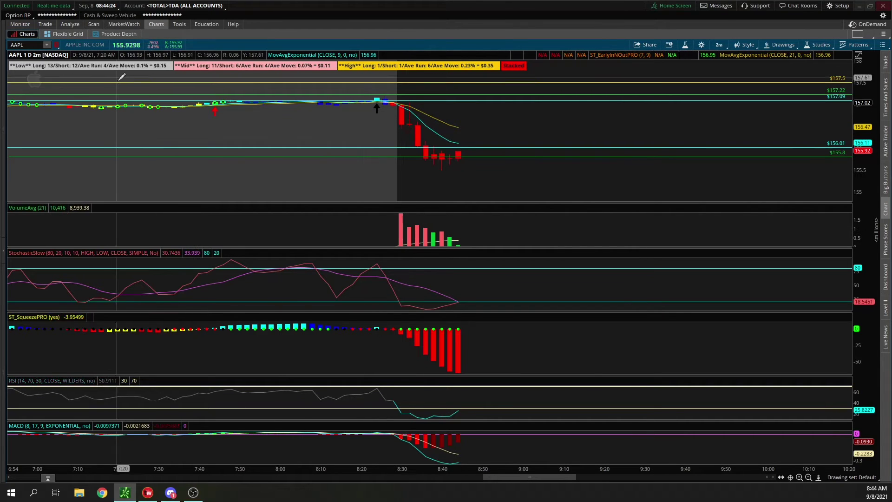
{"action": "left_click", "coordinate": [67, 34]}
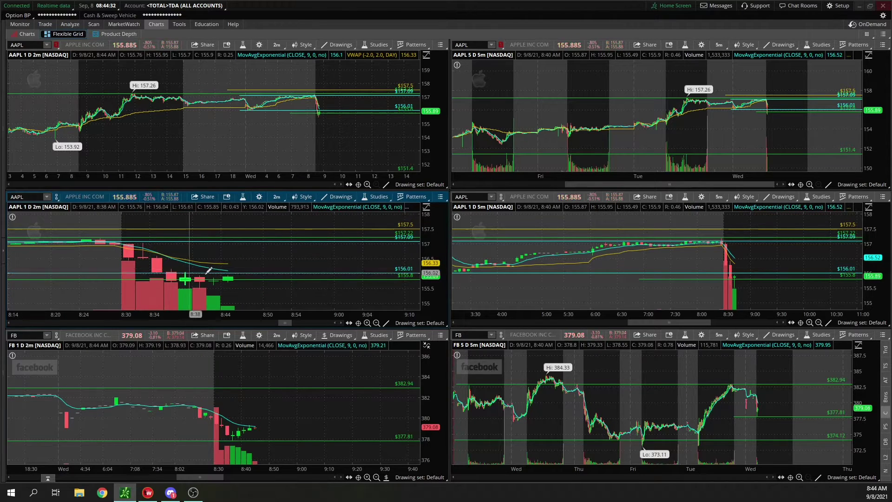
{"action": "left_click", "coordinate": [150, 272]}
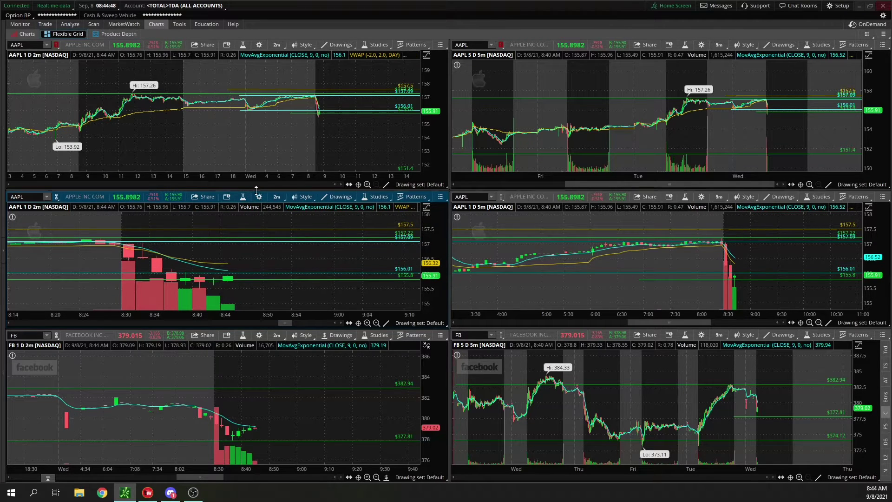
Move the top divider up and both lower dividers down so the AAPL 2m and 5m charts grow taller
{"action": "left_click_drag", "start_coordinate": [257, 188], "coordinate": [269, 126]}
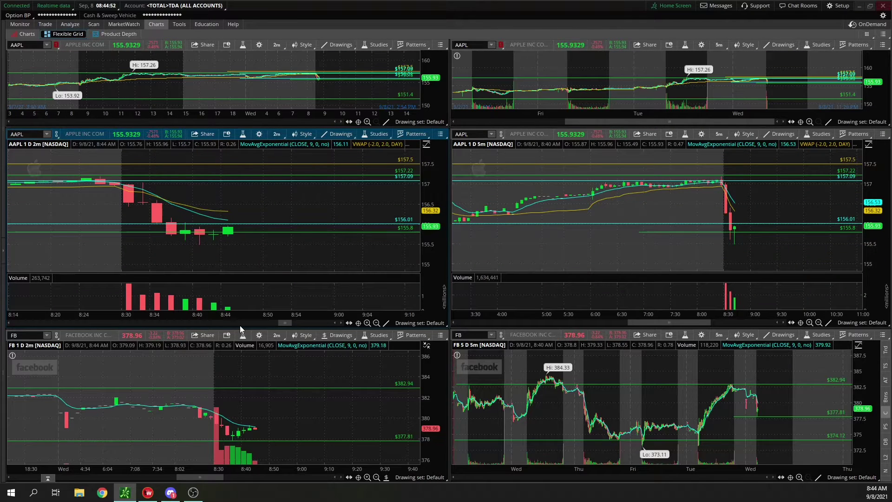
{"action": "left_click_drag", "start_coordinate": [238, 328], "coordinate": [241, 372]}
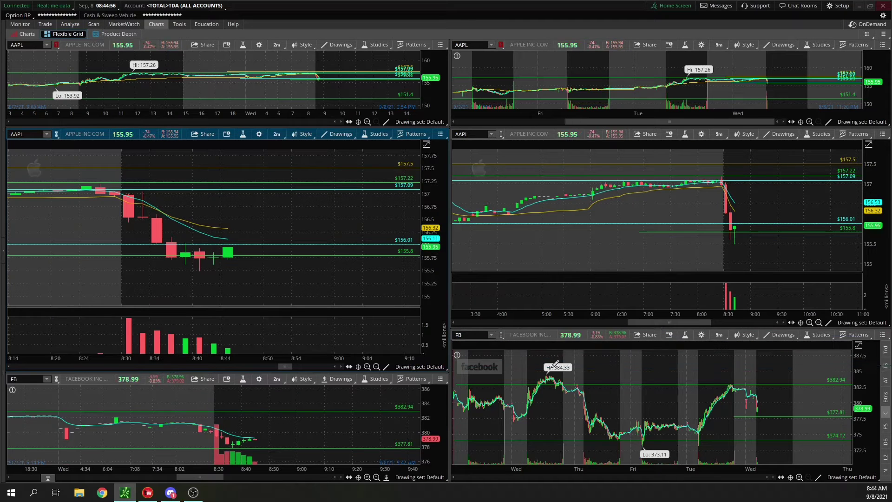
{"action": "left_click_drag", "start_coordinate": [556, 366], "coordinate": [556, 371]}
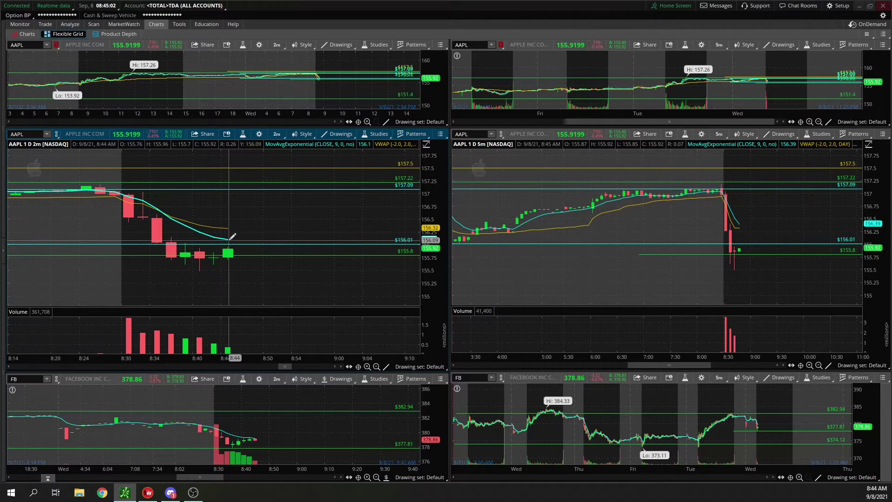
{"action": "left_click", "coordinate": [24, 36]}
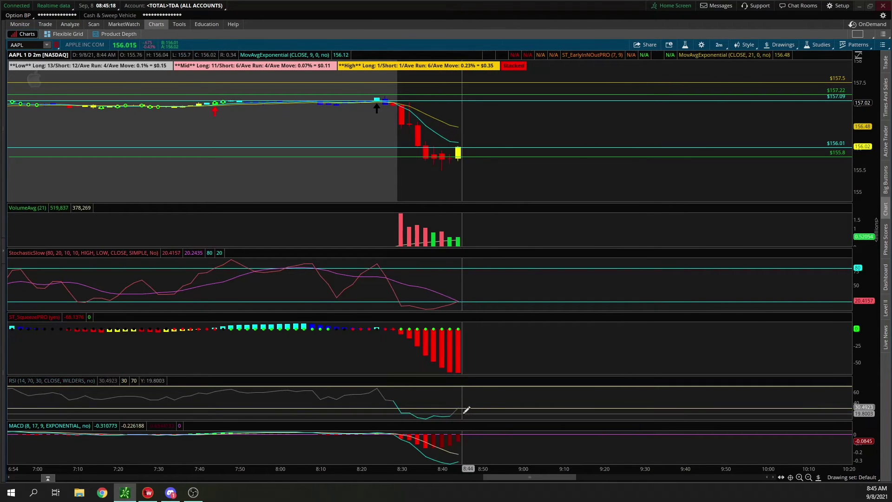
{"action": "left_click", "coordinate": [67, 34]}
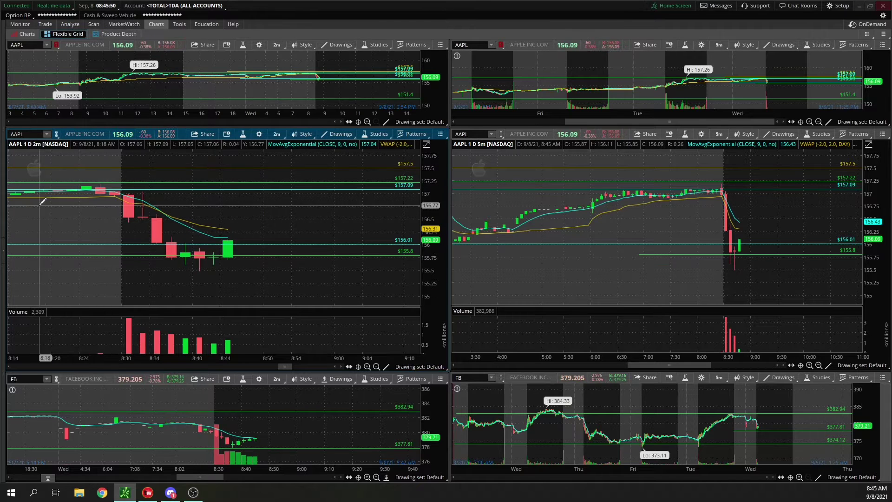
Restore the watchlist sidebar and check the AAPL 2-minute chart's context menu without choosing anything
{"action": "left_click", "coordinate": [4, 254]}
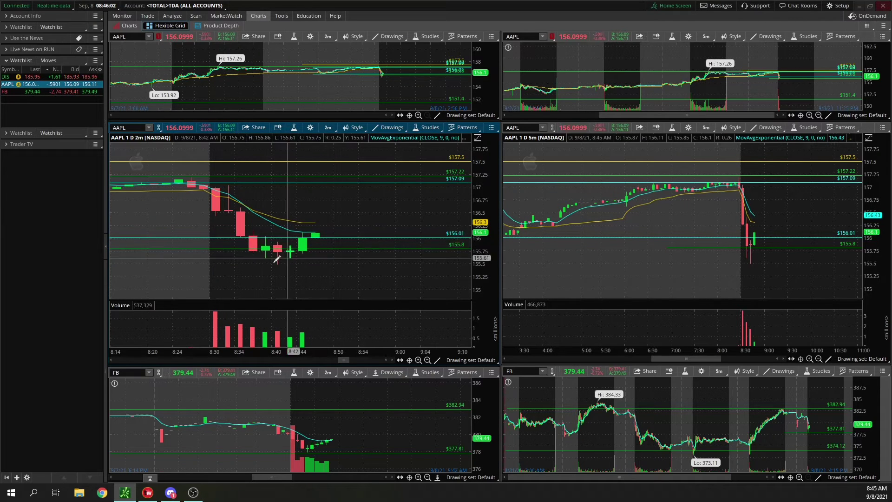
{"action": "scroll", "coordinate": [195, 263], "scroll_direction": "down", "scroll_amount": 3}
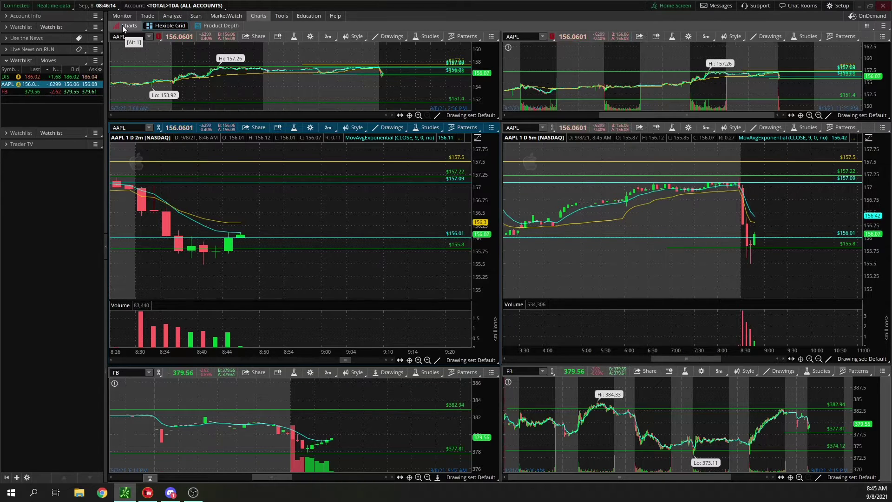
{"action": "right_click", "coordinate": [241, 220]}
{"action": "left_click", "coordinate": [90, 240]}
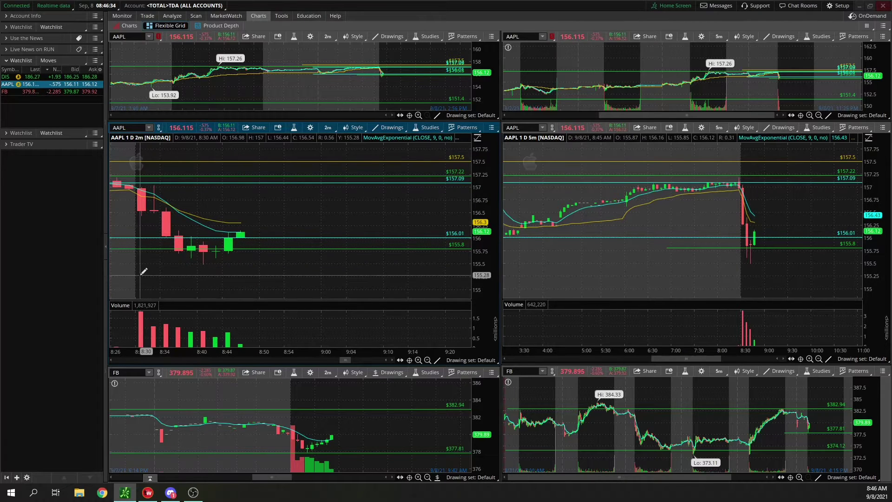
Zoom the AAPL 2-minute chart onto the morning drop from about 8:20 and select the 156.01 level line
{"action": "scroll", "coordinate": [288, 251], "scroll_direction": "up", "scroll_amount": 3}
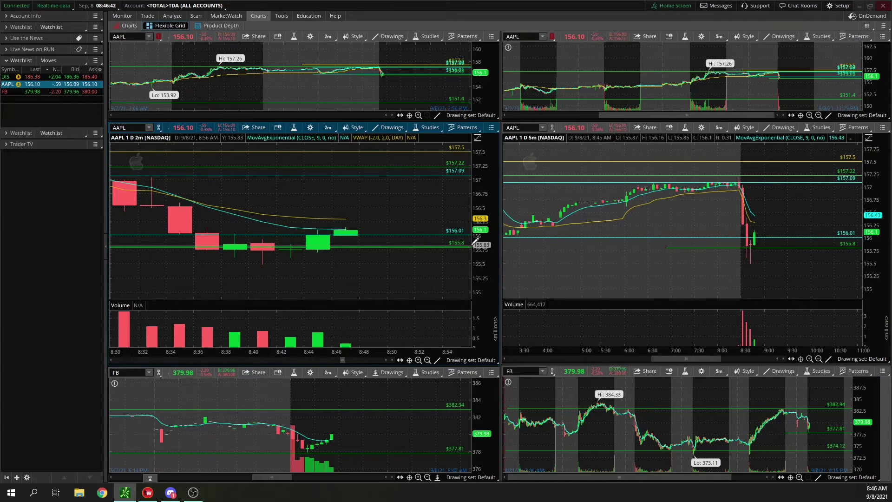
{"action": "scroll", "coordinate": [390, 261], "scroll_direction": "down", "scroll_amount": 5}
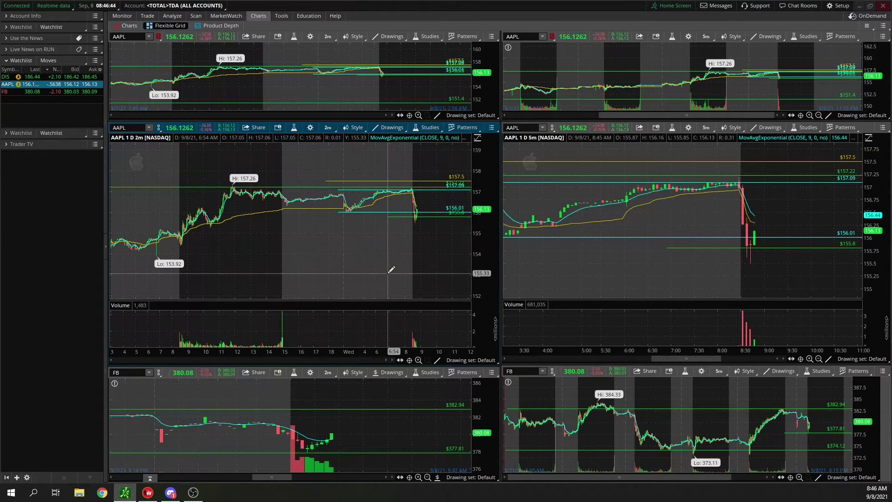
{"action": "scroll", "coordinate": [417, 247], "scroll_direction": "up", "scroll_amount": 5}
{"action": "left_click_drag", "start_coordinate": [192, 259], "coordinate": [373, 272]}
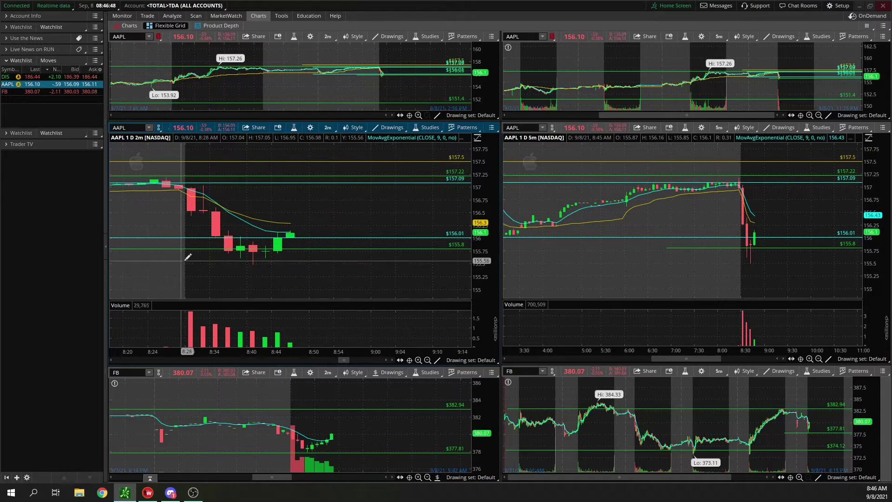
{"action": "left_click", "coordinate": [275, 238]}
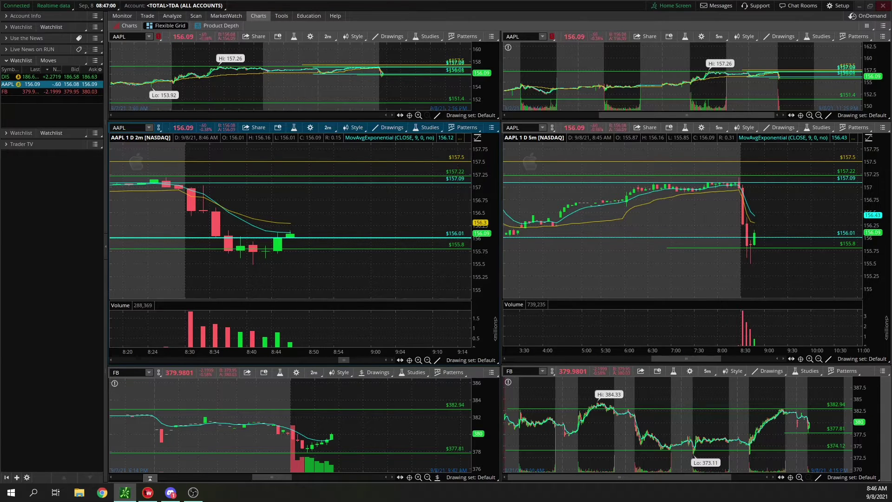
Pan the AAPL 2-minute chart left so its time axis begins at 8:30
{"action": "left_click_drag", "start_coordinate": [154, 210], "coordinate": [80, 210]}
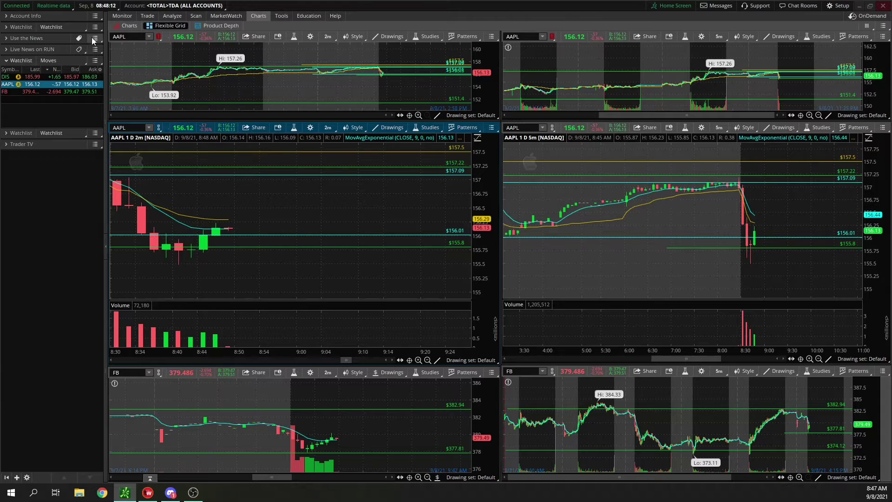
{"action": "left_click", "coordinate": [128, 25]}
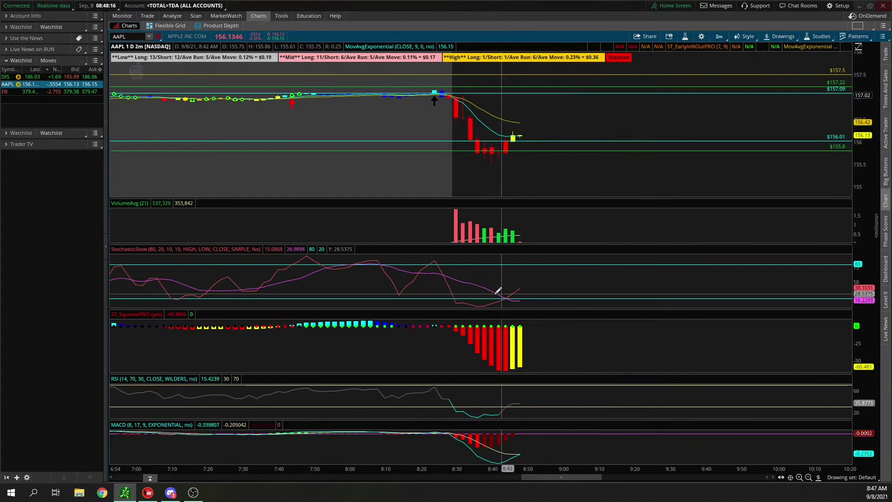
{"action": "left_click_drag", "start_coordinate": [488, 288], "coordinate": [386, 277]}
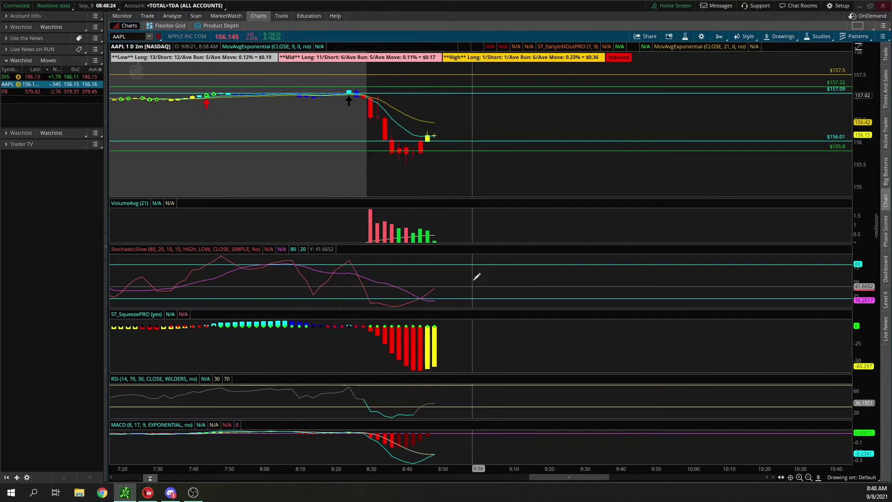
{"action": "left_click", "coordinate": [158, 26]}
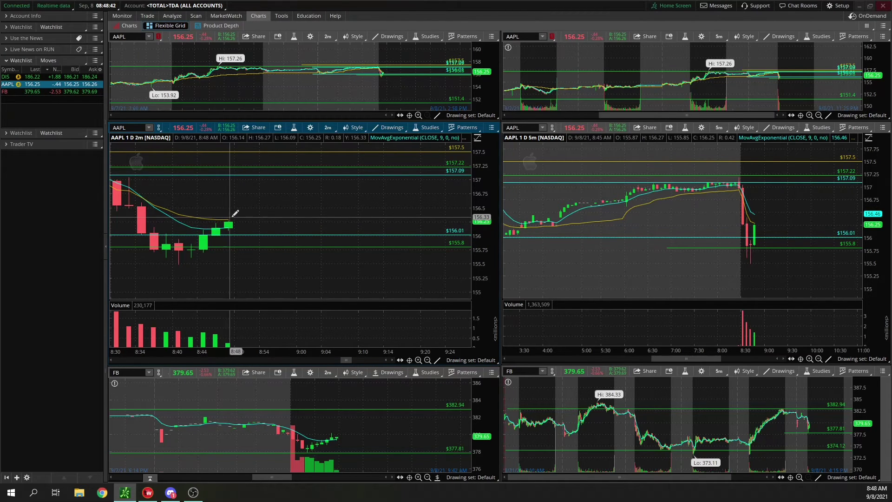
Zoom the AAPL 5-minute chart onto the morning from about 7:45, cancelling the stray measurement drawing
{"action": "left_click_drag", "start_coordinate": [657, 223], "coordinate": [812, 271]}
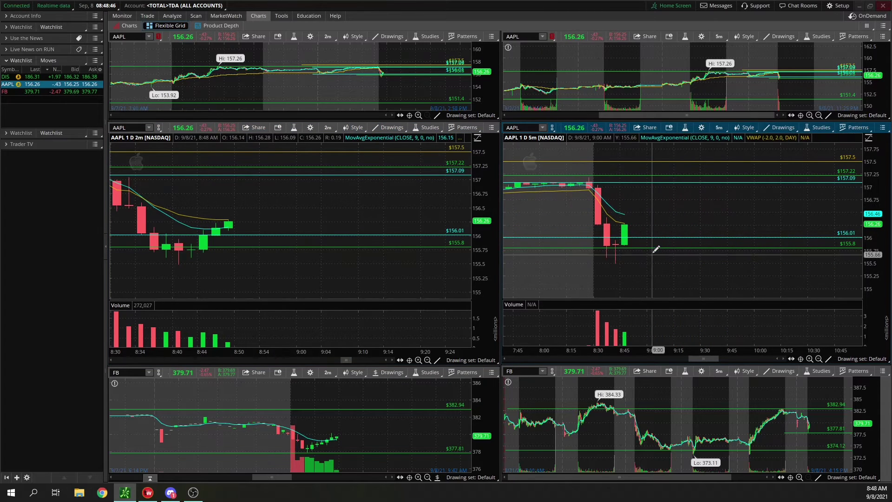
{"action": "right_click", "coordinate": [625, 226]}
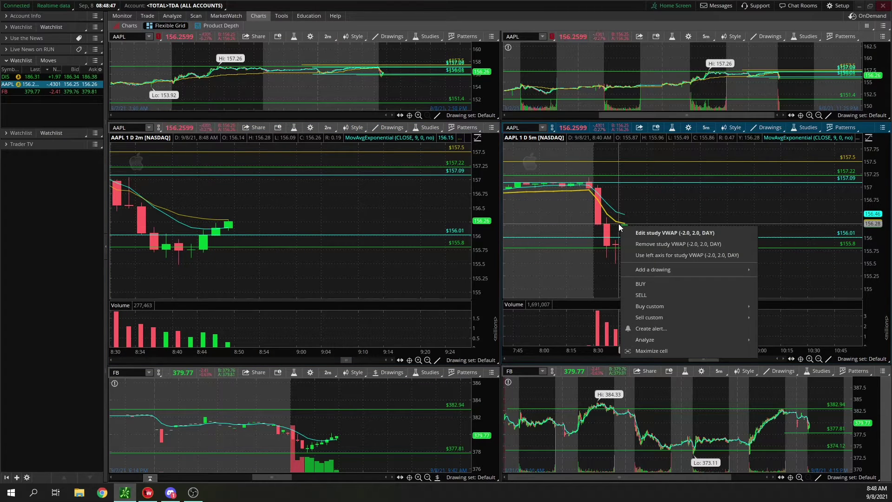
{"action": "left_click", "coordinate": [674, 196]}
{"action": "key", "text": "Escape"}
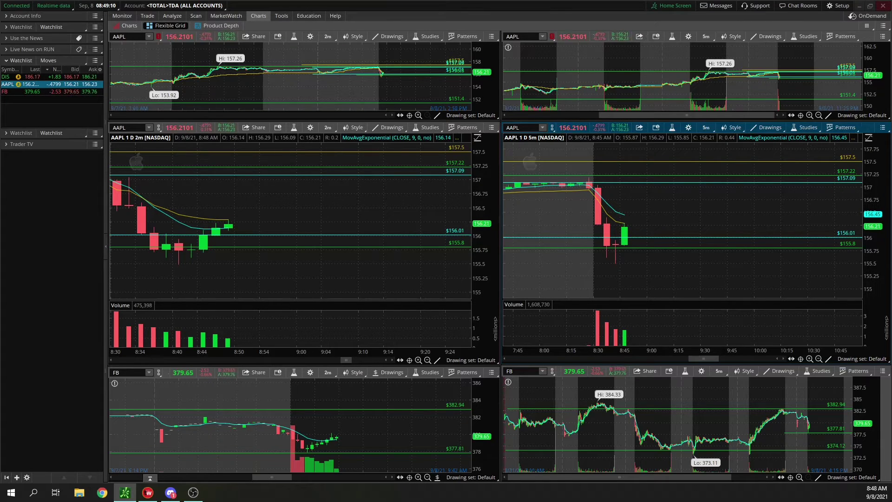
{"action": "left_click", "coordinate": [126, 26]}
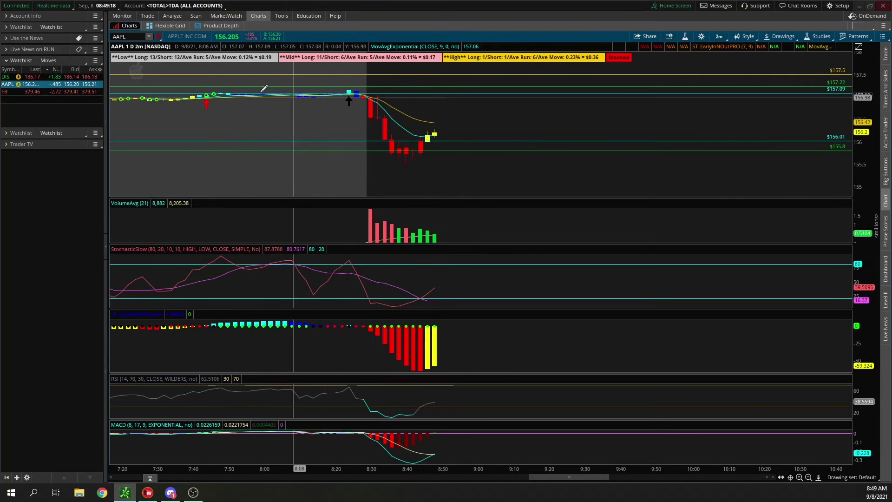
{"action": "left_click", "coordinate": [165, 26]}
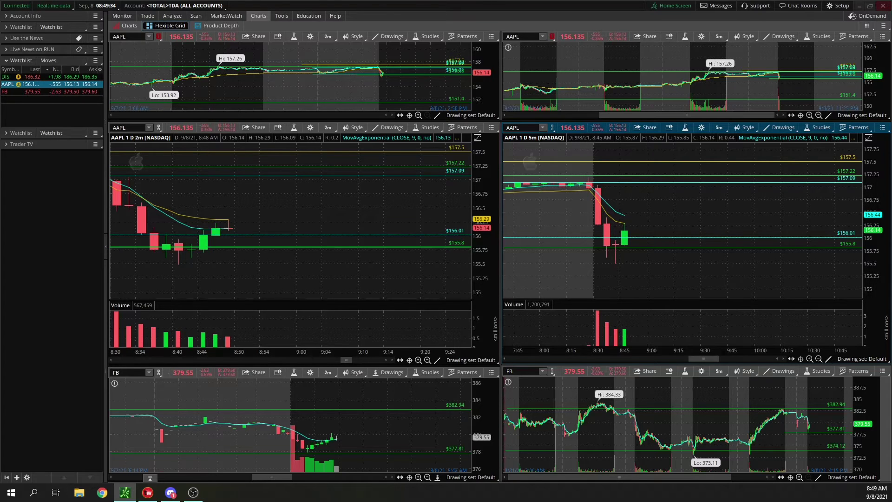
Bring tastyworks over the charts, showing the two filled AAPL Sep 17 152.5 call orders
{"action": "key", "text": "alt+Tab"}
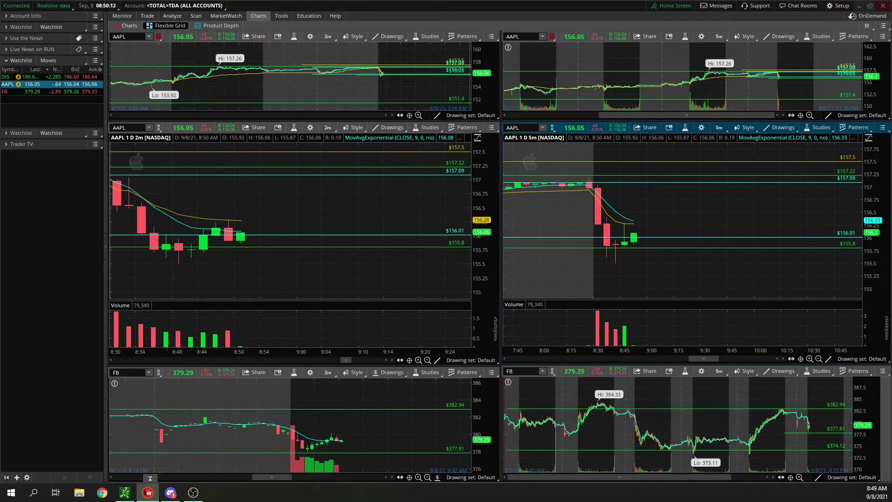
{"action": "key", "text": "alt+Tab"}
{"action": "left_click_drag", "start_coordinate": [553, 80], "coordinate": [606, 84]}
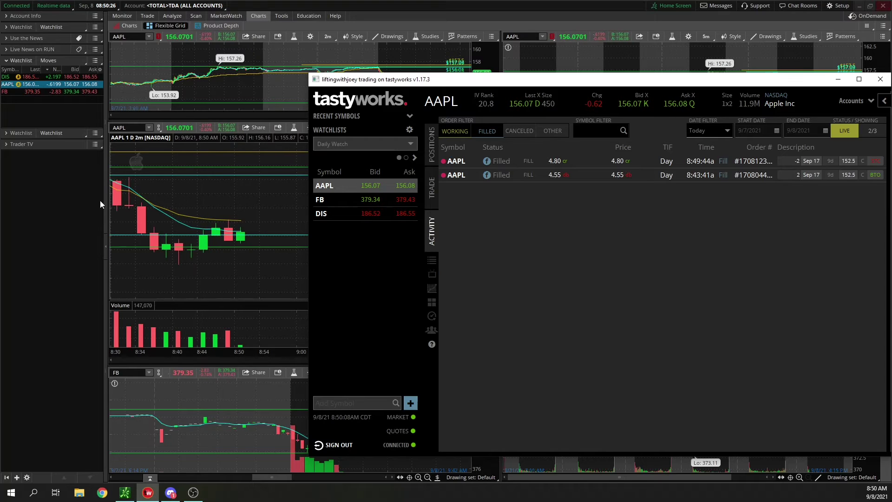
{"action": "left_click", "coordinate": [58, 224]}
{"action": "left_click", "coordinate": [329, 129]}
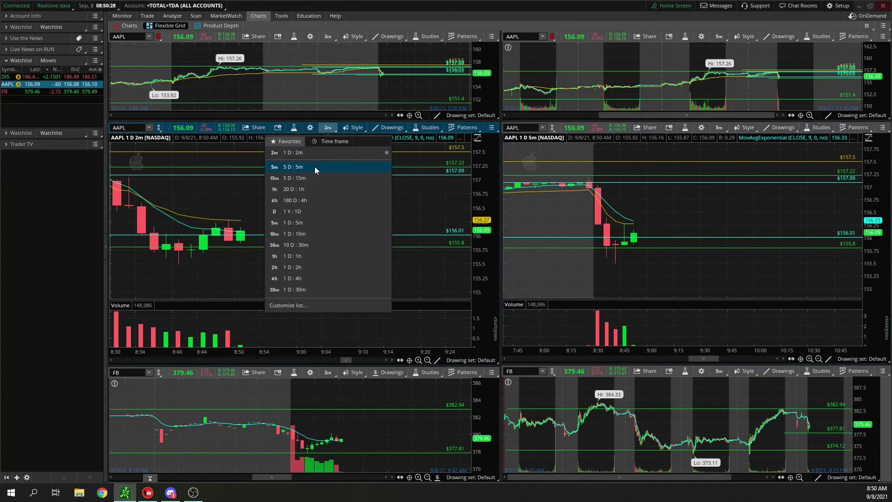
{"action": "left_click", "coordinate": [93, 250]}
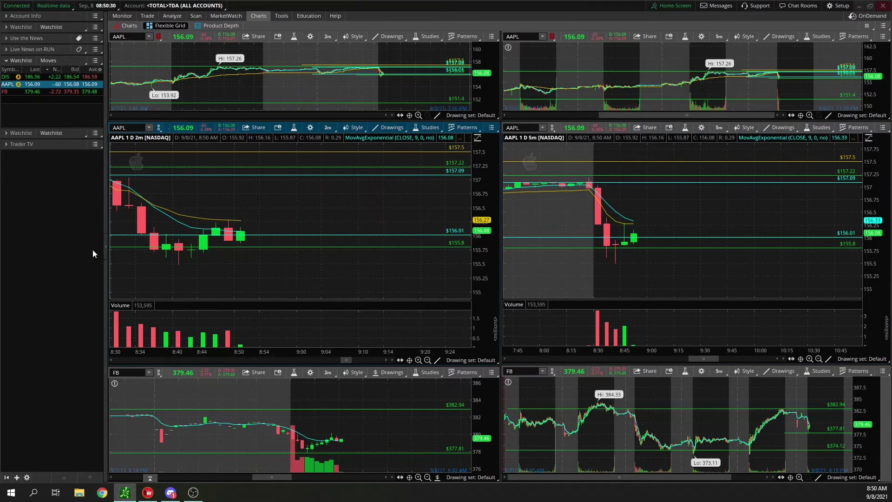
{"action": "left_click", "coordinate": [148, 493]}
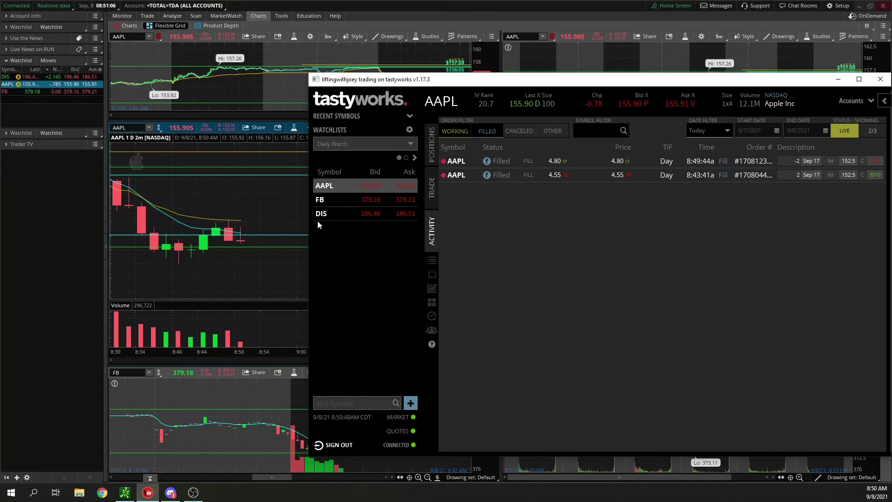
{"action": "left_click", "coordinate": [838, 79]}
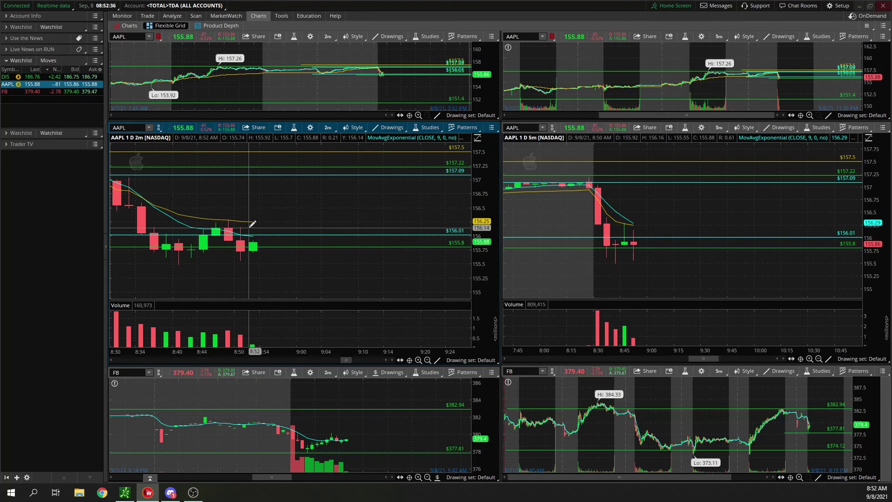
Scroll the AAPL 2-minute chart back so it starts at 8:20 and shows the 8:30 drop
{"action": "scroll", "coordinate": [233, 194], "scroll_direction": "up", "scroll_amount": 3}
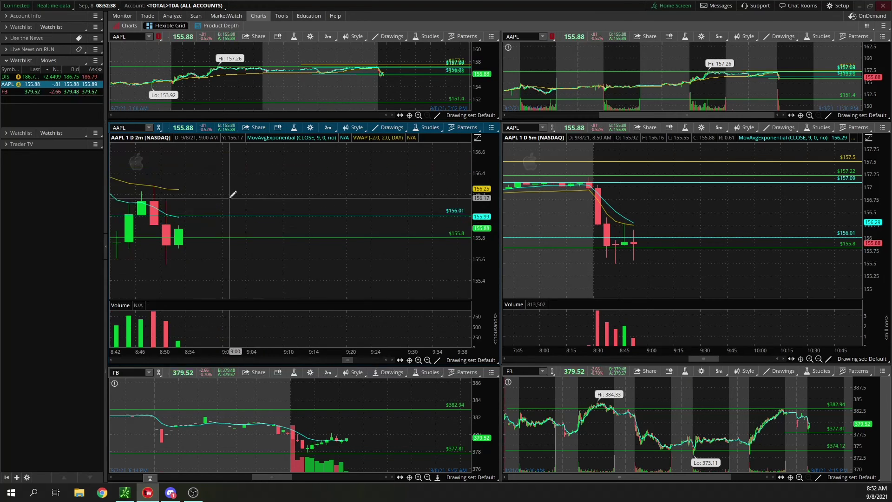
{"action": "scroll", "coordinate": [232, 191], "scroll_direction": "up", "scroll_amount": 2}
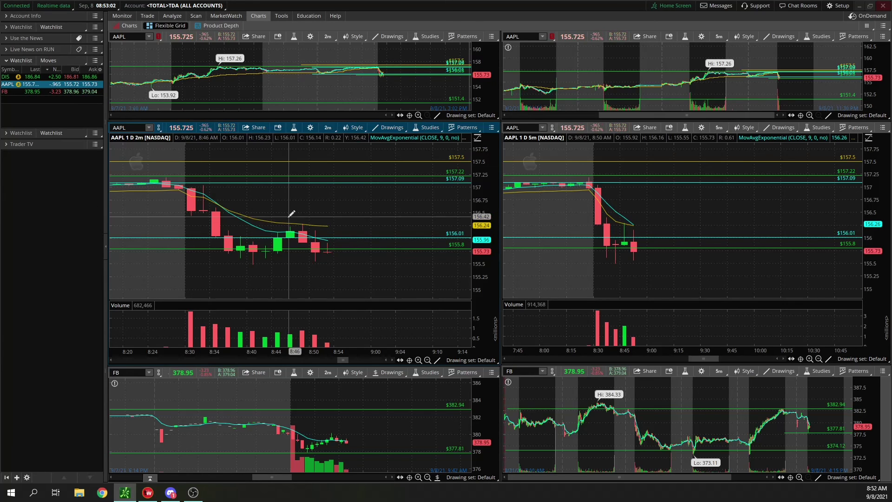
{"action": "scroll", "coordinate": [212, 254], "scroll_direction": "down", "scroll_amount": 3}
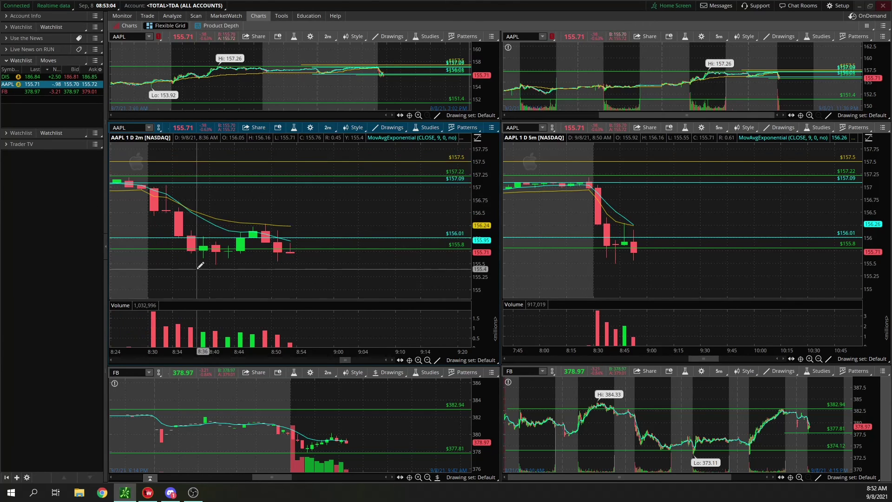